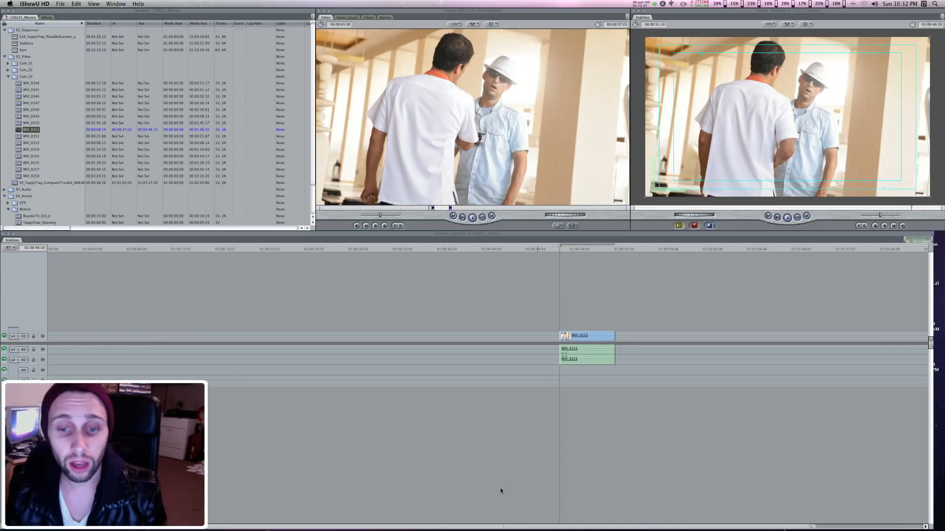
# Play the shaky MVI_0151 clip in the Stabilize sequence and return the playhead to its start.
pyautogui.click(608, 303)
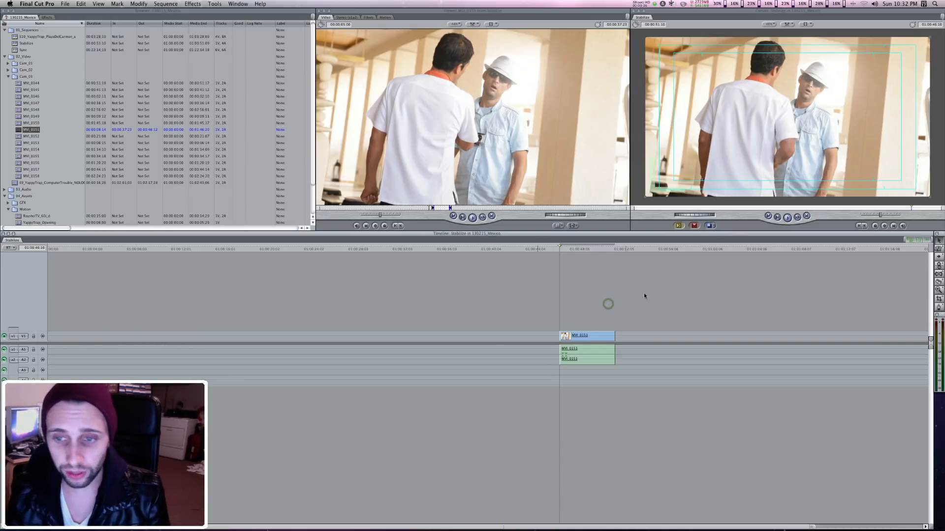
pyautogui.press('space')
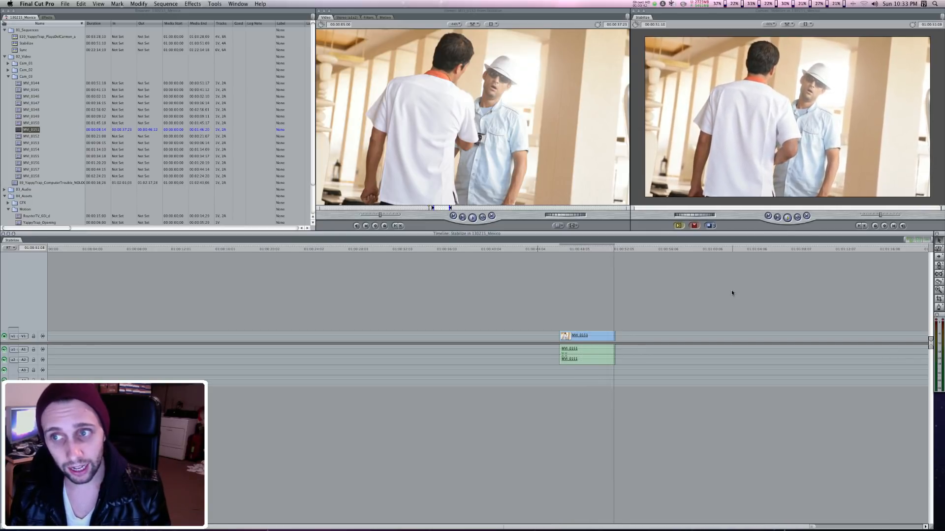
pyautogui.press('Up')
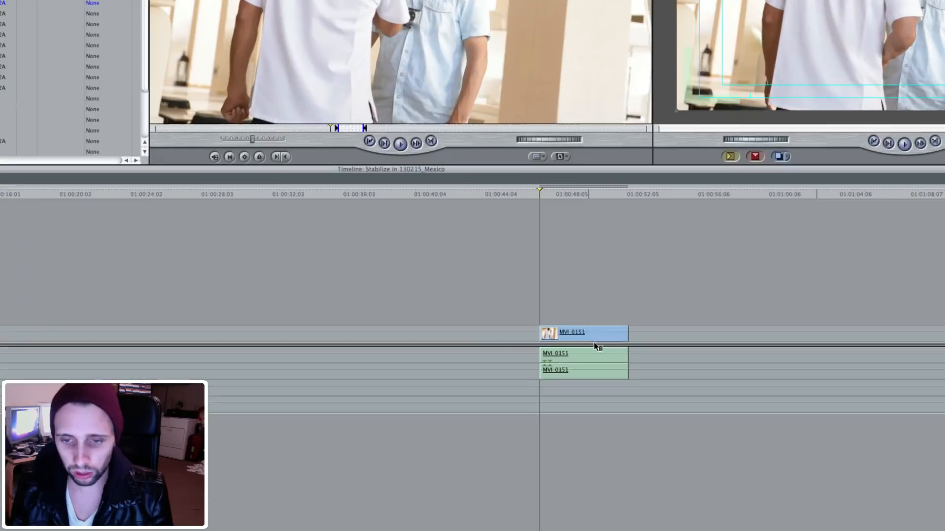
# Send the MVI_0151 clip from the timeline to a new Motion project saved as Stabilize_b in the SentTo folder.
pyautogui.rightClick(591, 339)
pyautogui.moveTo(640, 397)
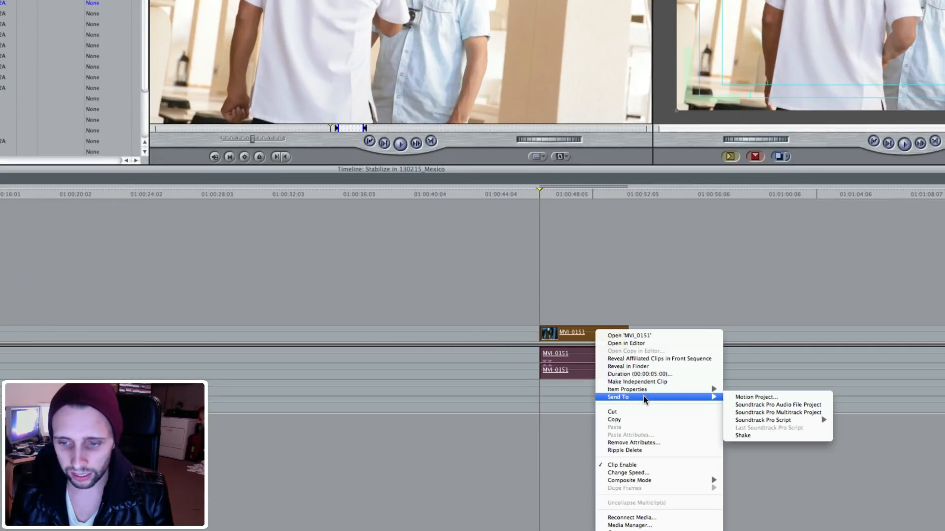
pyautogui.click(748, 397)
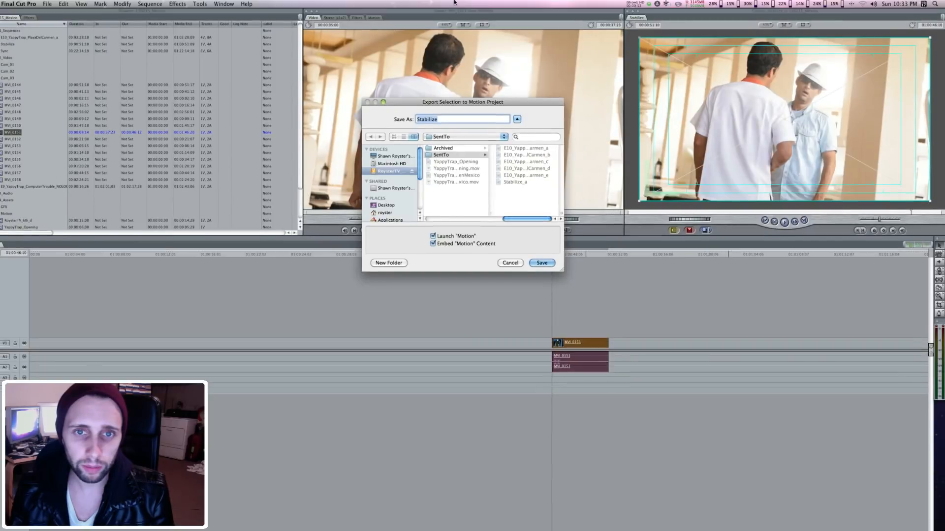
pyautogui.click(460, 121)
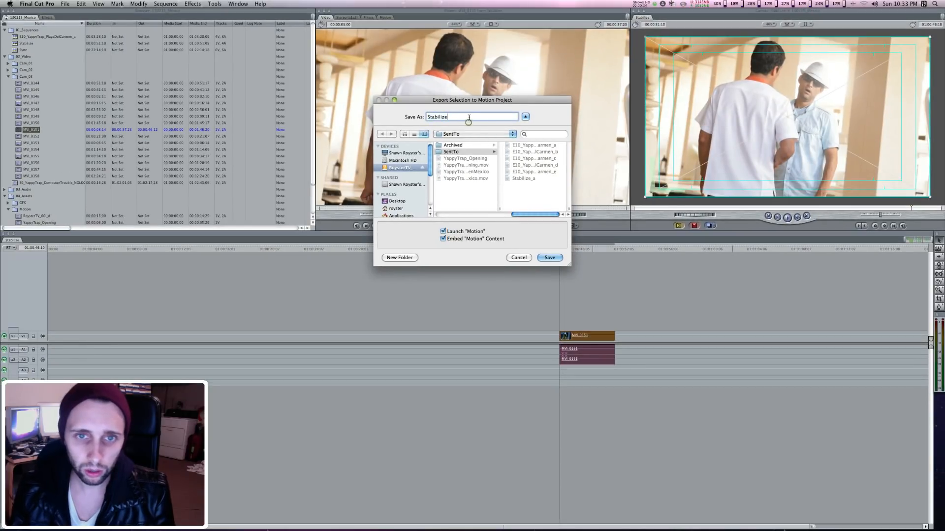
pyautogui.write('_')
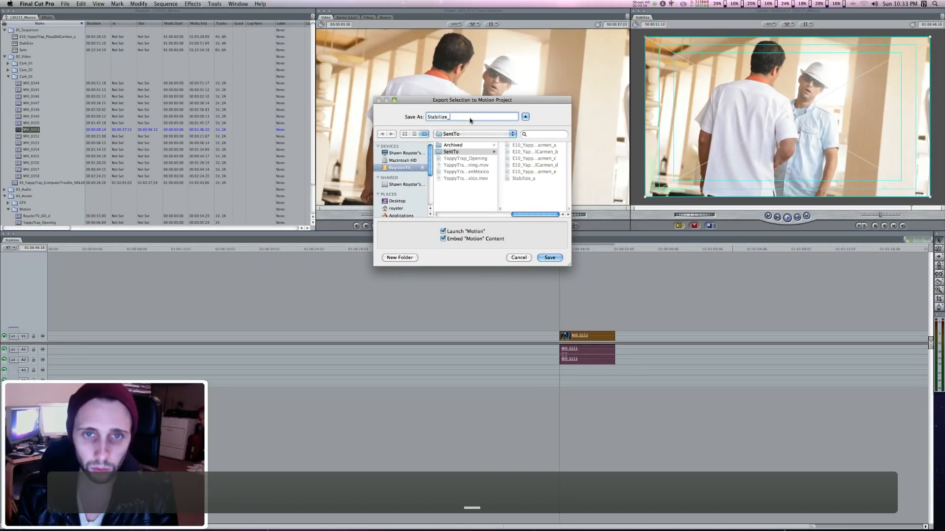
pyautogui.write('b')
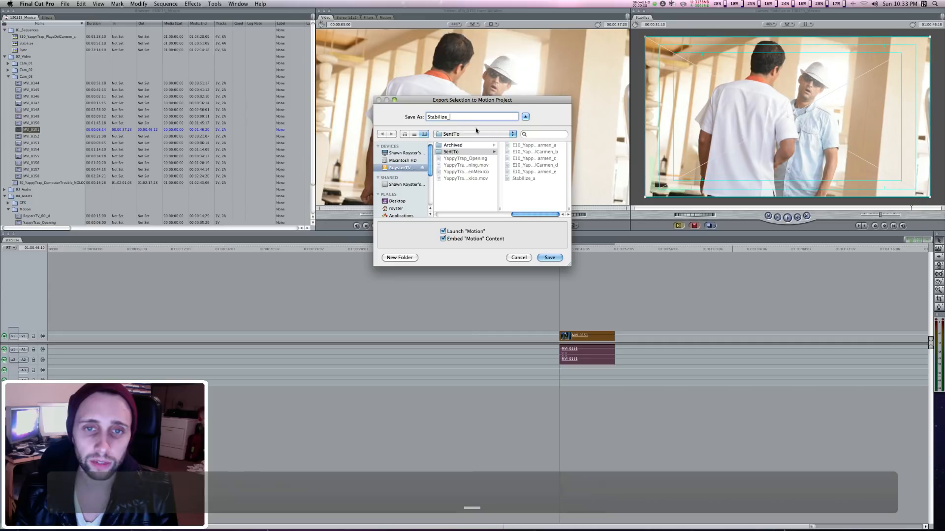
pyautogui.click(548, 258)
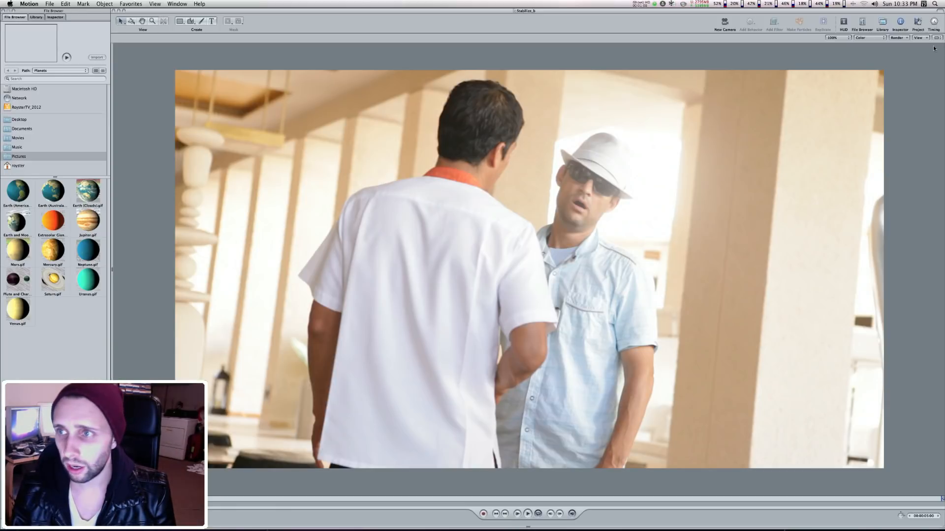
# Show the Project and Timing panes in Motion and set the canvas zoom to 50%.
pyautogui.click(917, 22)
pyautogui.click(933, 21)
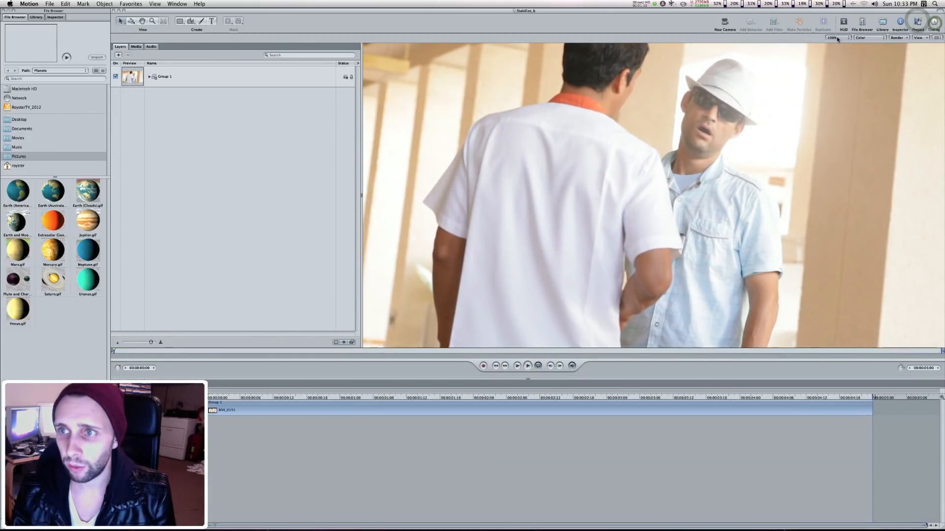
pyautogui.click(836, 38)
pyautogui.click(831, 31)
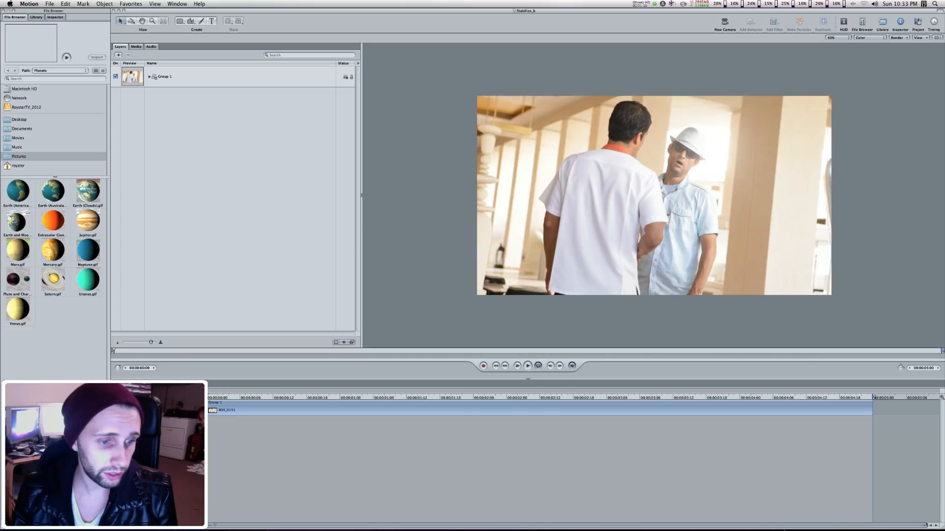
# Widen the File Browser area, expand Group 1 in the layer list and enlarge its Preview column.
pyautogui.moveTo(110, 442); pyautogui.dragTo(231, 443)
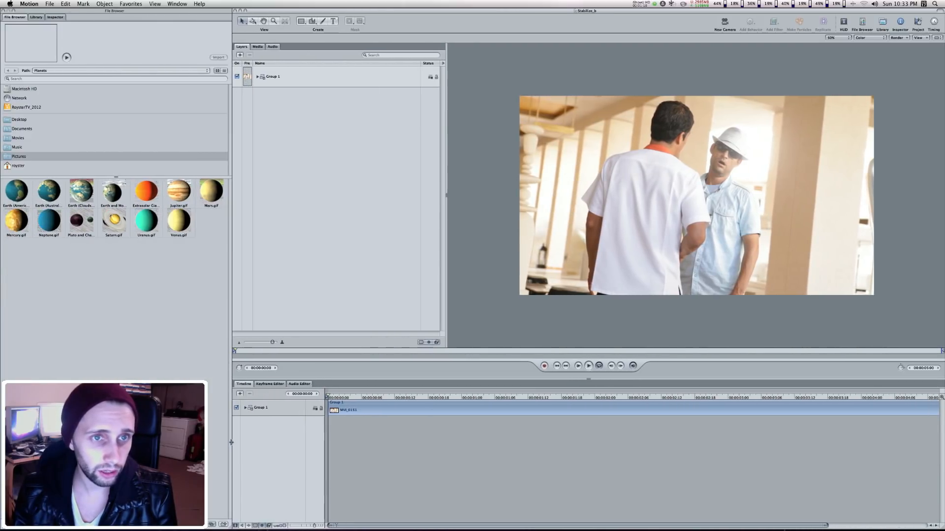
pyautogui.click(257, 76)
pyautogui.moveTo(252, 63); pyautogui.dragTo(265, 62)
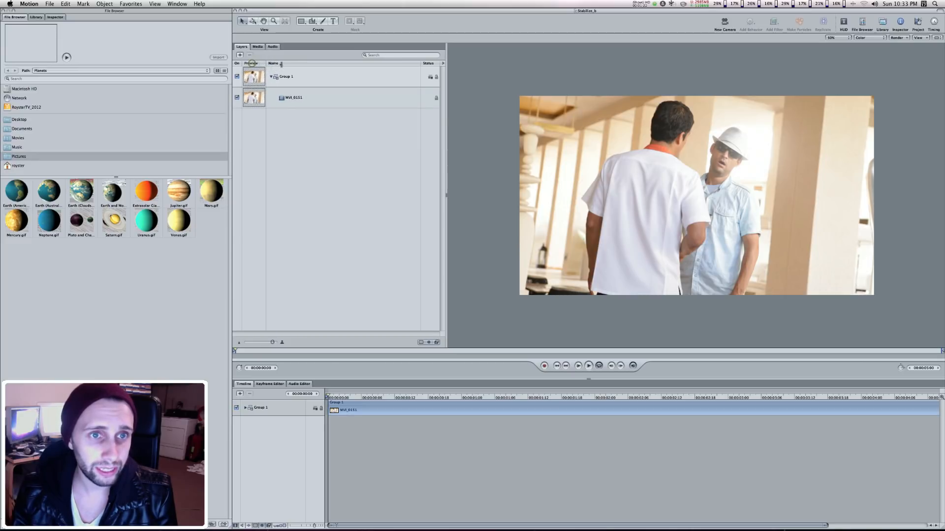
# Apply the Stabilize behavior from the Motion Tracking behaviors to the MVI_0151 layer.
pyautogui.click(300, 97)
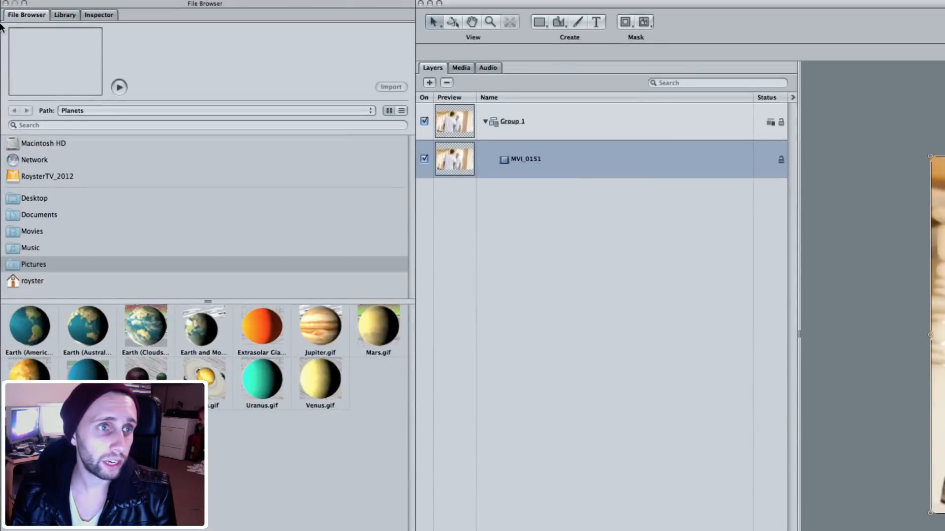
pyautogui.click(66, 14)
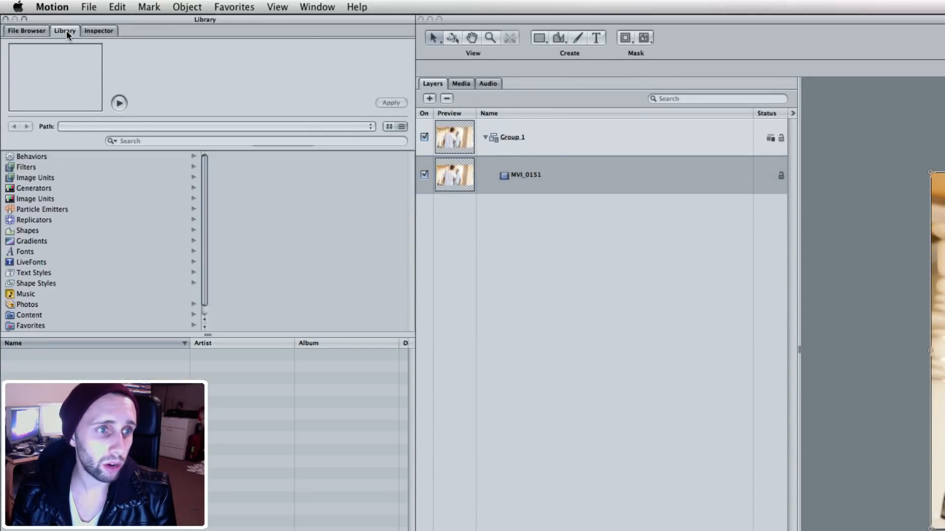
pyautogui.click(33, 153)
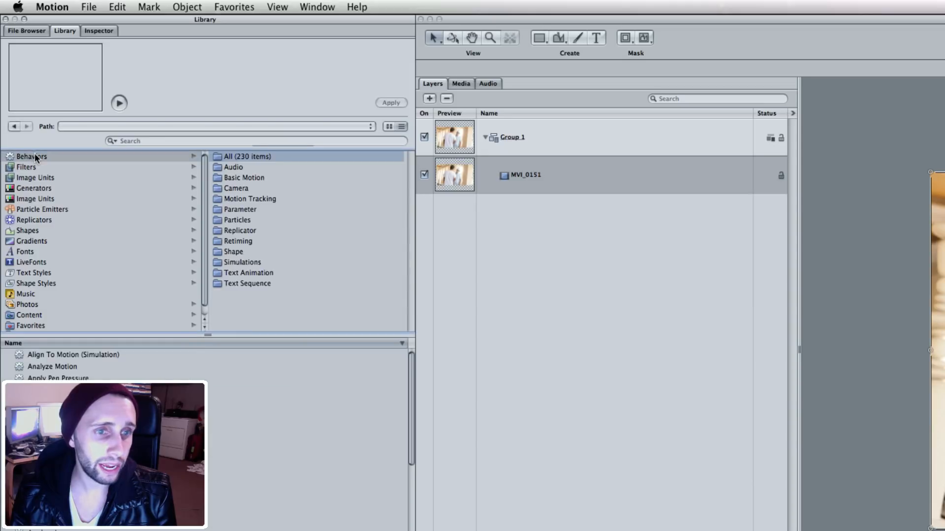
pyautogui.click(239, 198)
pyautogui.click(56, 377)
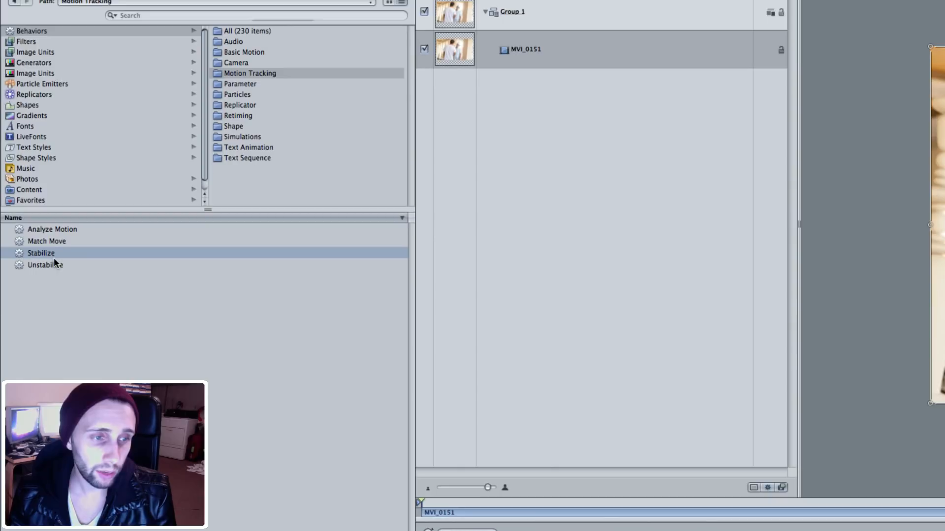
pyautogui.moveTo(52, 257); pyautogui.dragTo(576, 56)
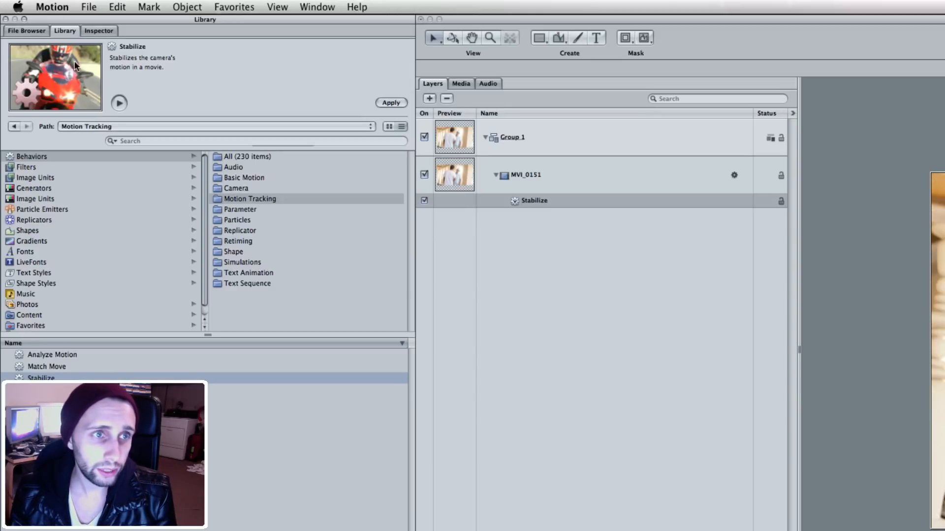
# Keep the Stabilize behavior's method as Stabilize, set Borders to Zoom and analyze the clip's movement.
pyautogui.click(93, 31)
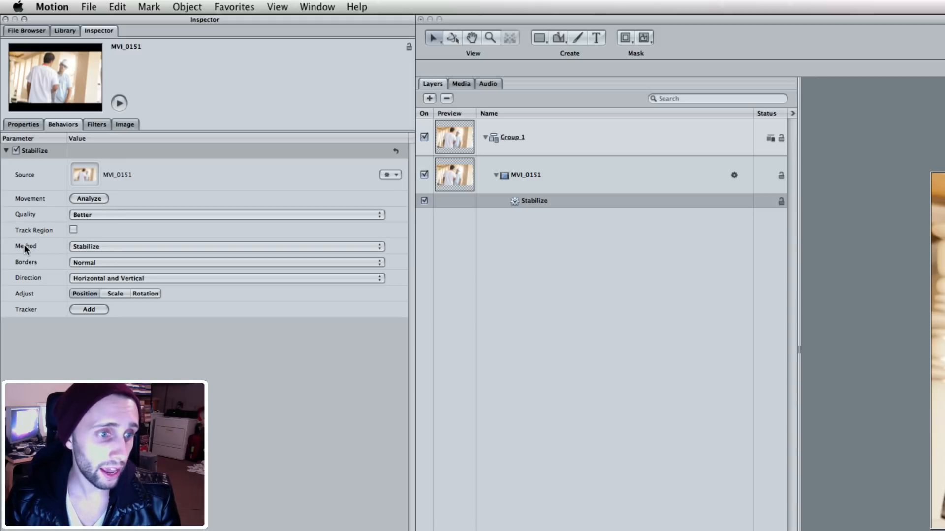
pyautogui.click(90, 247)
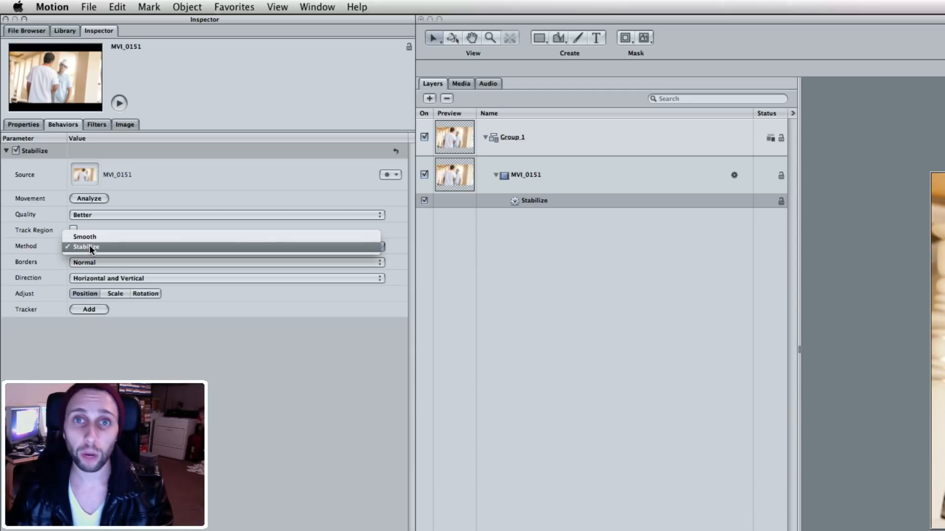
pyautogui.click(52, 250)
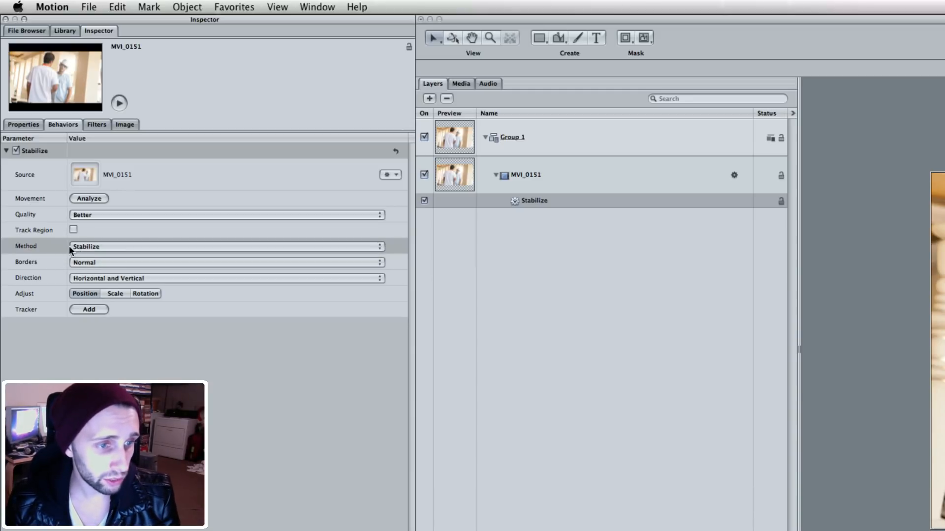
pyautogui.click(134, 263)
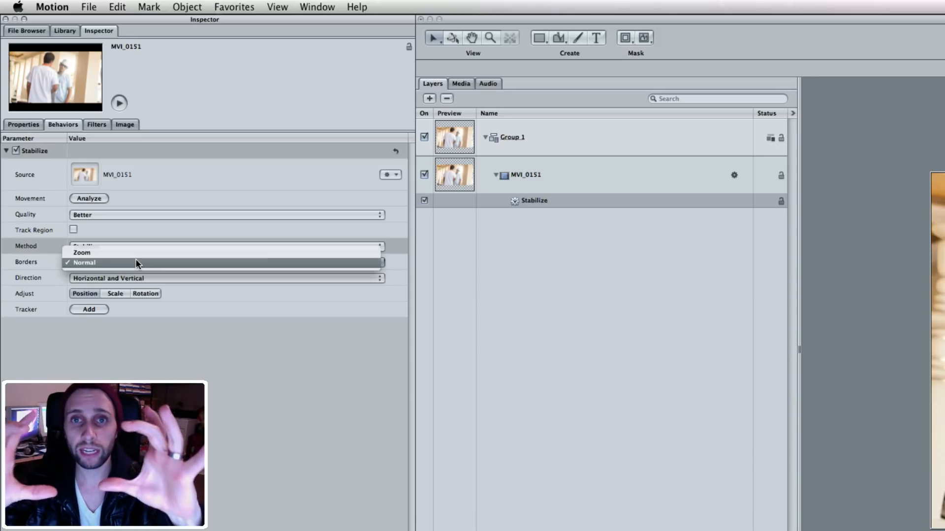
pyautogui.click(135, 252)
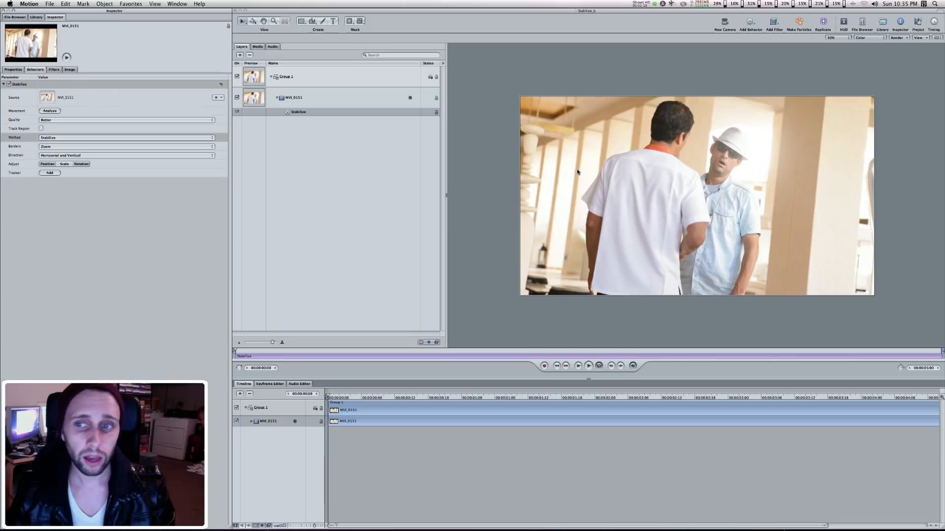
pyautogui.click(48, 111)
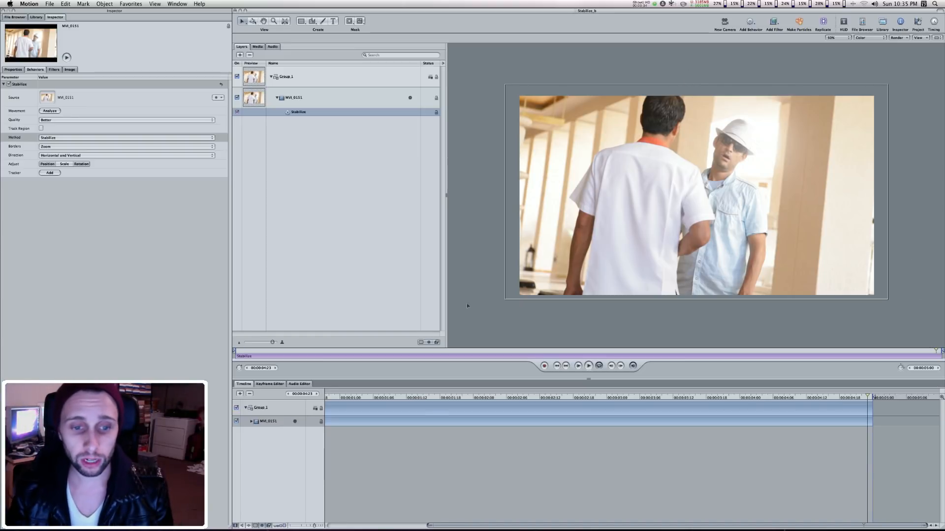
# Play back the stabilized clip, deselect the behavior to hide its outline, and resume playback.
pyautogui.press('space')
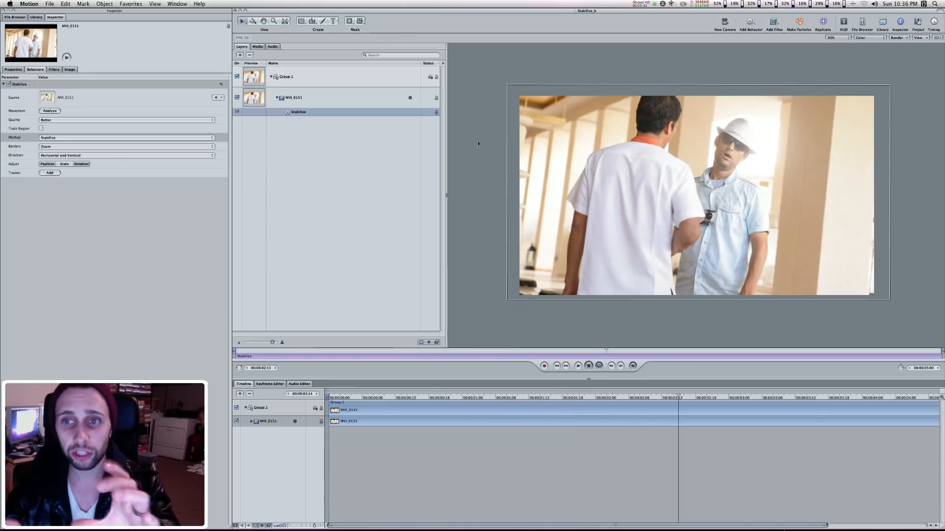
pyautogui.press('space')
pyautogui.click(336, 194)
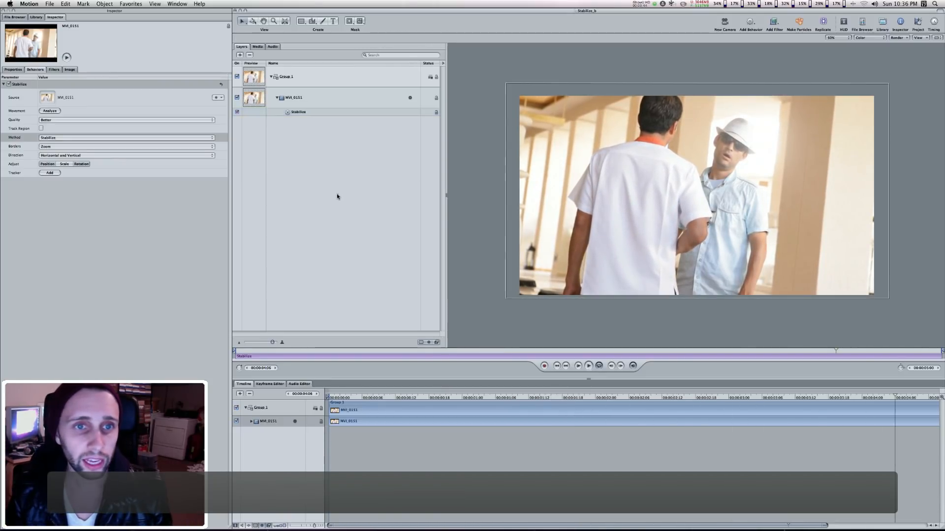
pyautogui.click(337, 196)
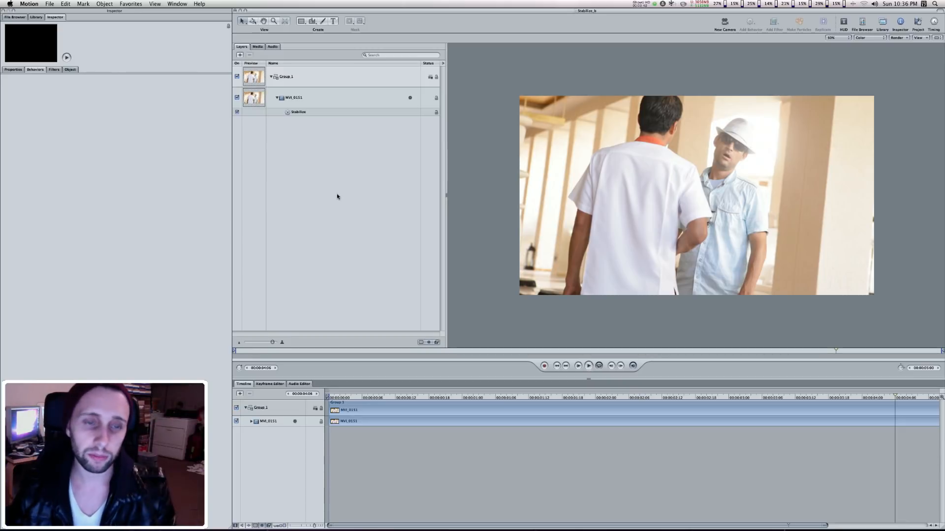
pyautogui.press('space')
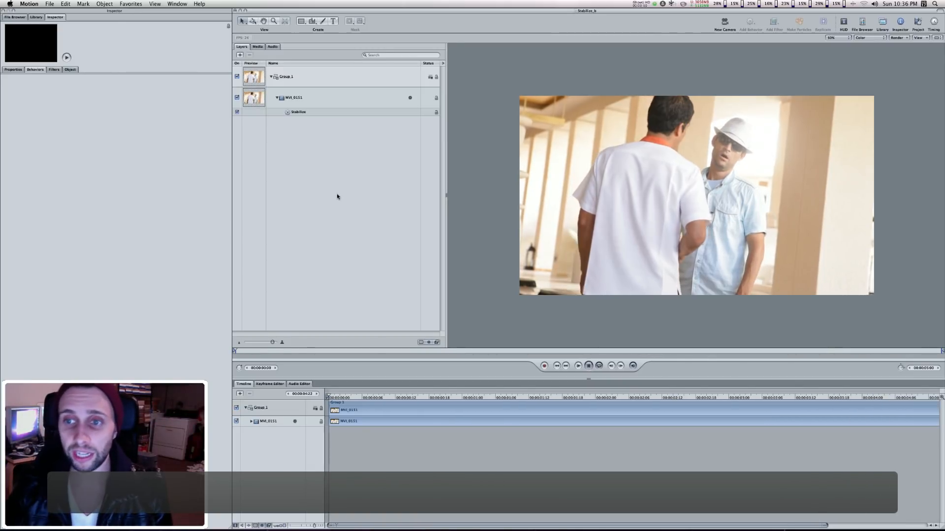